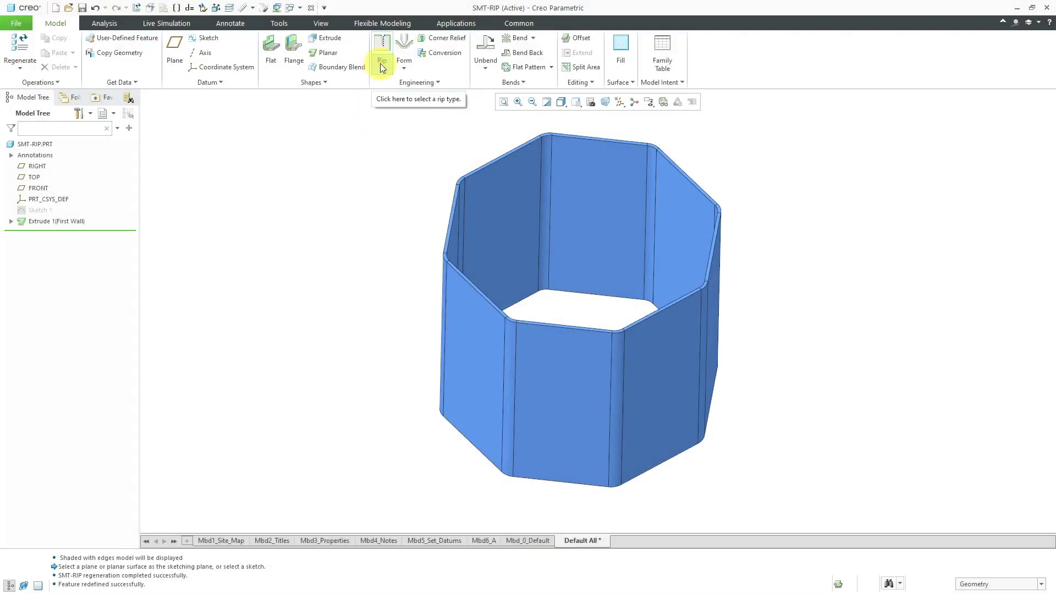
- Turn on the flat pattern preview for the octagonal sheet metal part and examine the preview
left_click(381, 64)
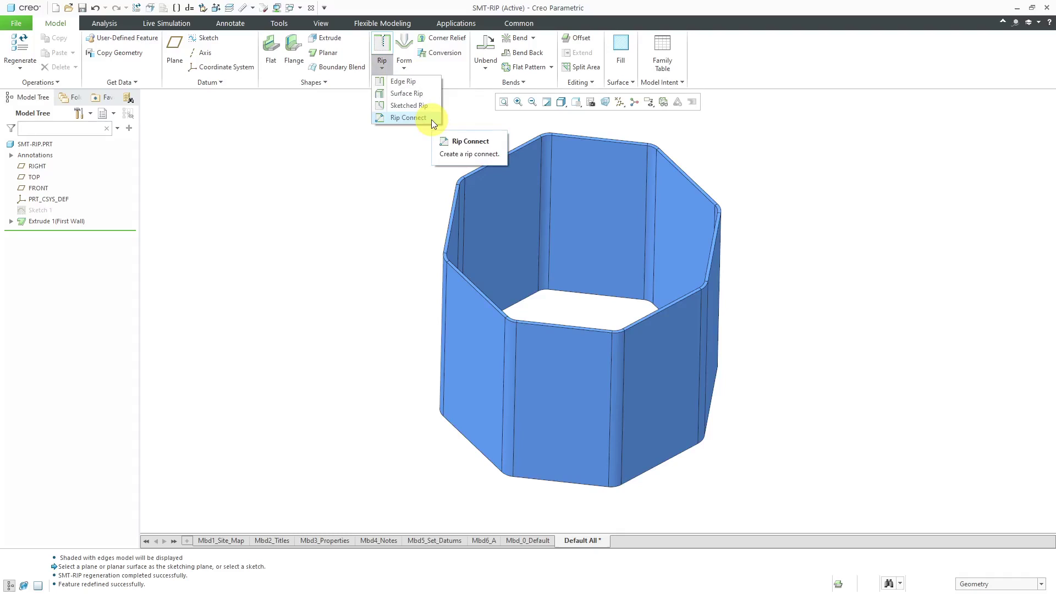
left_click(405, 219)
mouse_move(396, 209)
middle_mouse_down()
mouse_move(396, 187)
mouse_move(391, 206)
middle_mouse_up()
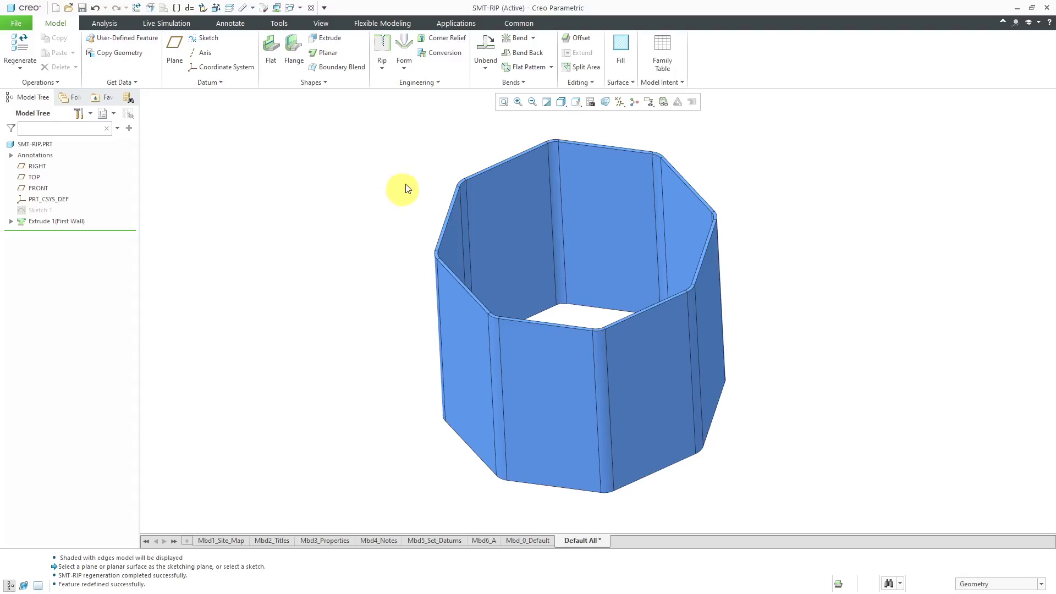
left_click(664, 102)
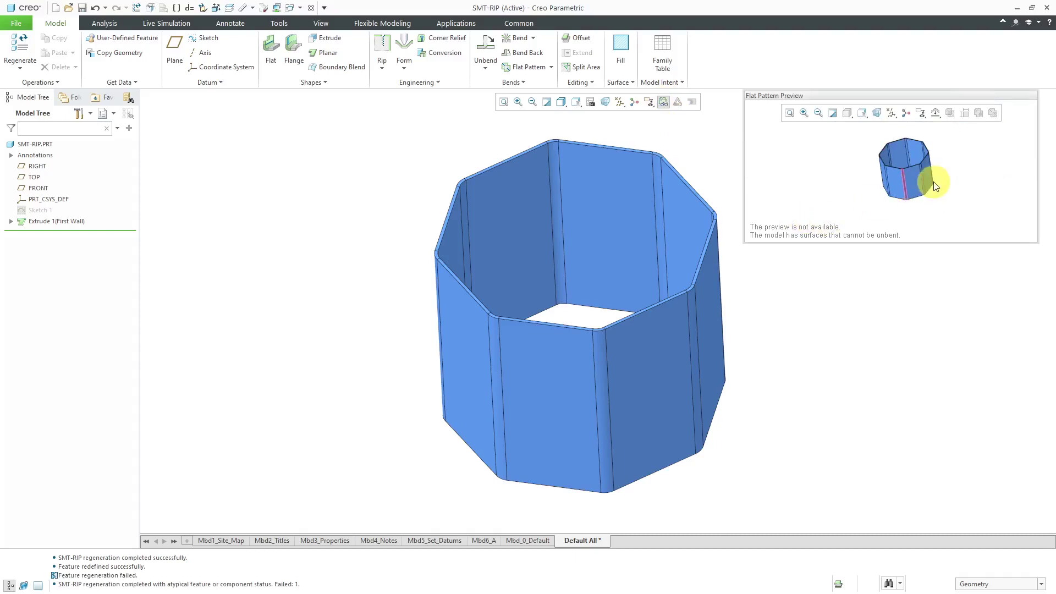
scroll(930, 175, "down", 3)
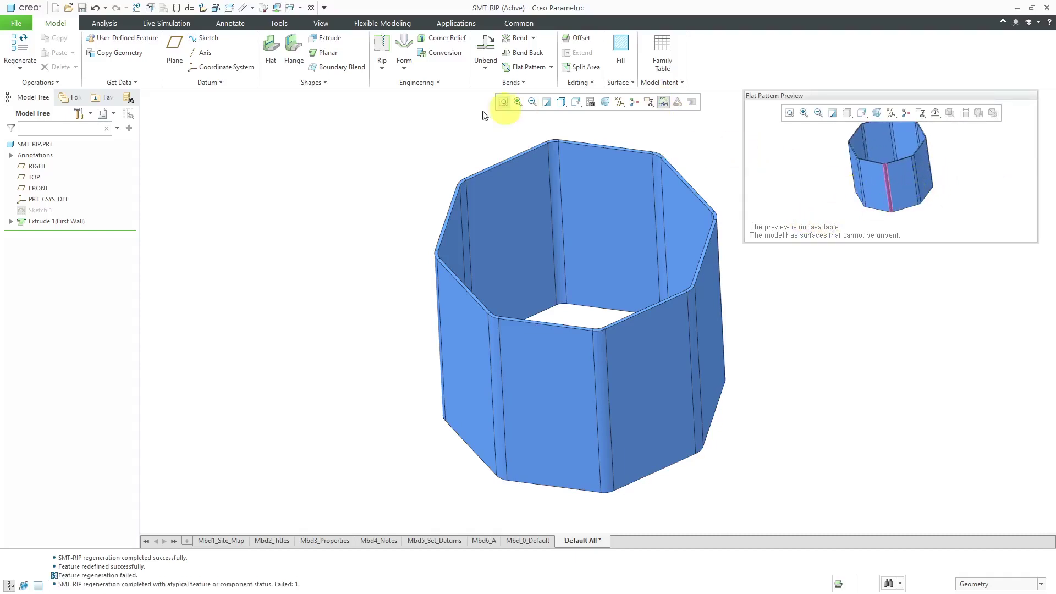
- Create an open edge rip along the front wall's left vertical bend edge, with its upper end offset by -2
left_click(379, 70)
left_click(395, 82)
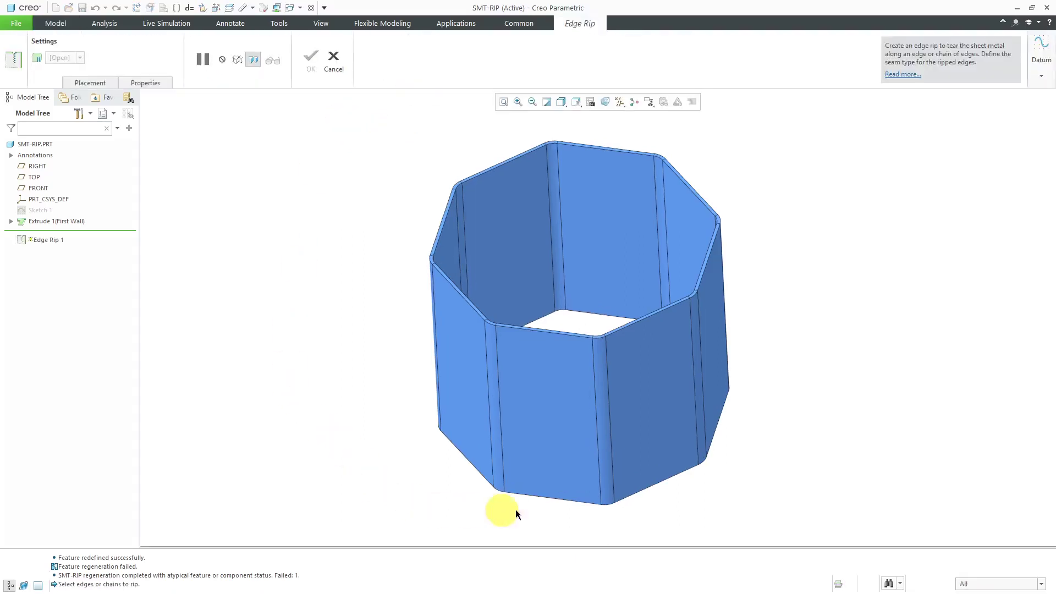
left_click(502, 463)
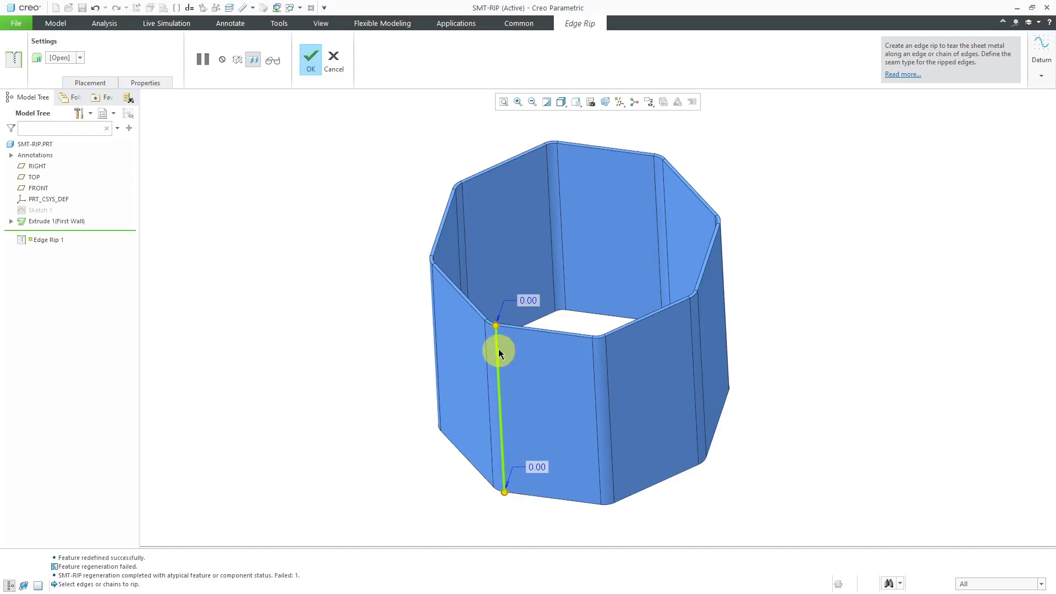
left_click_drag(495, 326, 500, 408)
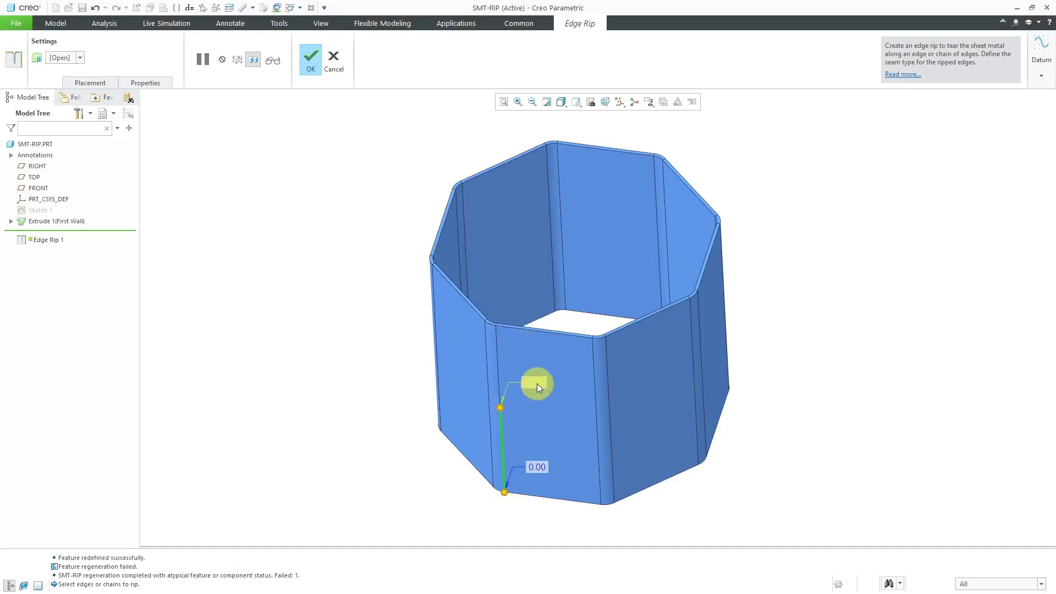
type("-2")
left_click(382, 360)
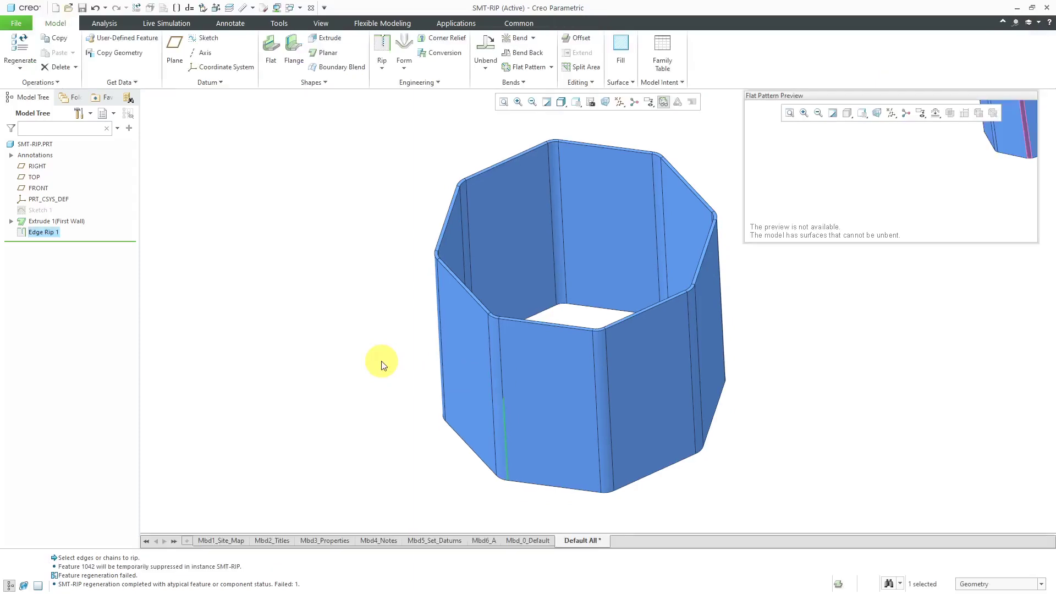
left_click(361, 403)
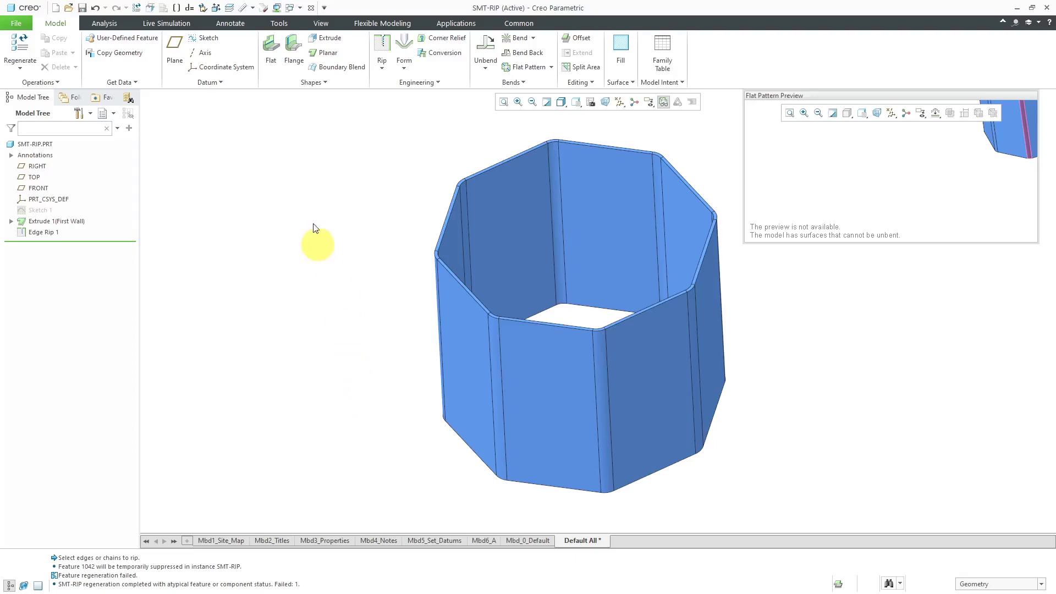
- Create an open edge rip along the front wall's right vertical bend edge, with its lower end offset by -2
left_click(384, 66)
left_click(391, 85)
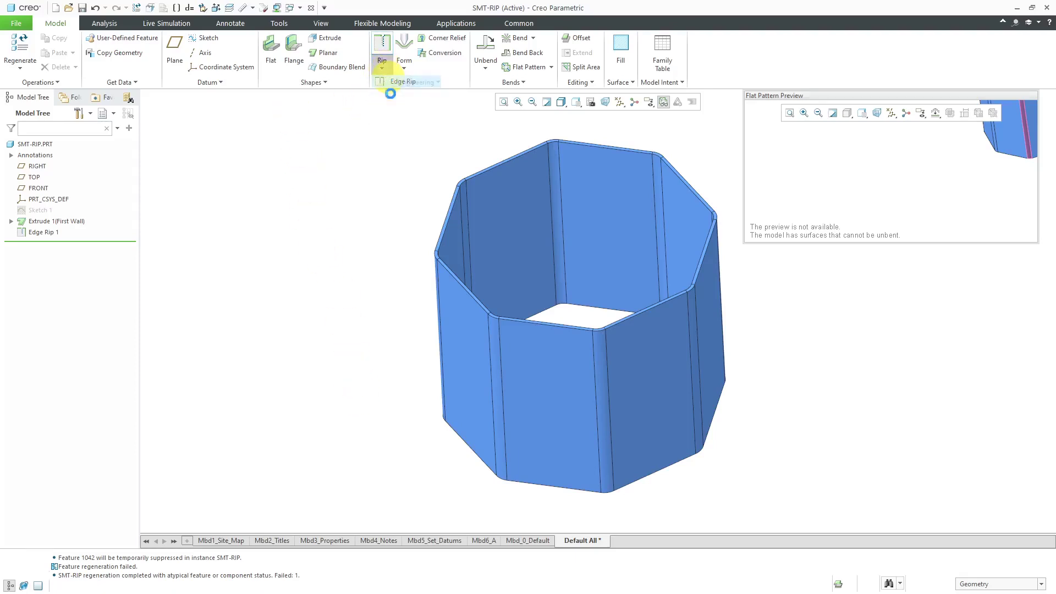
left_click(596, 374)
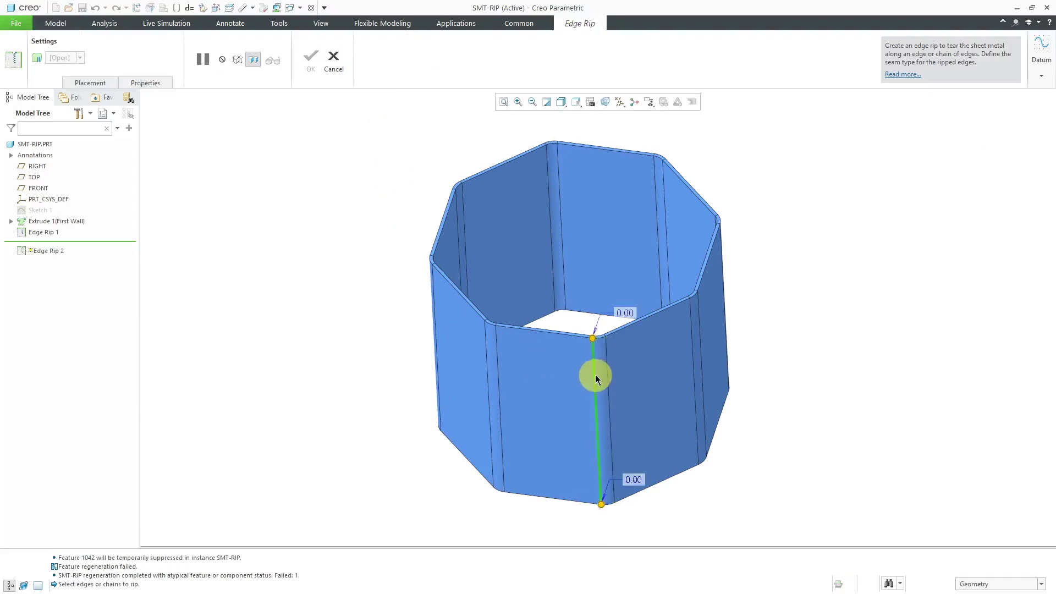
left_click_drag(600, 509, 600, 428)
double_click(636, 403)
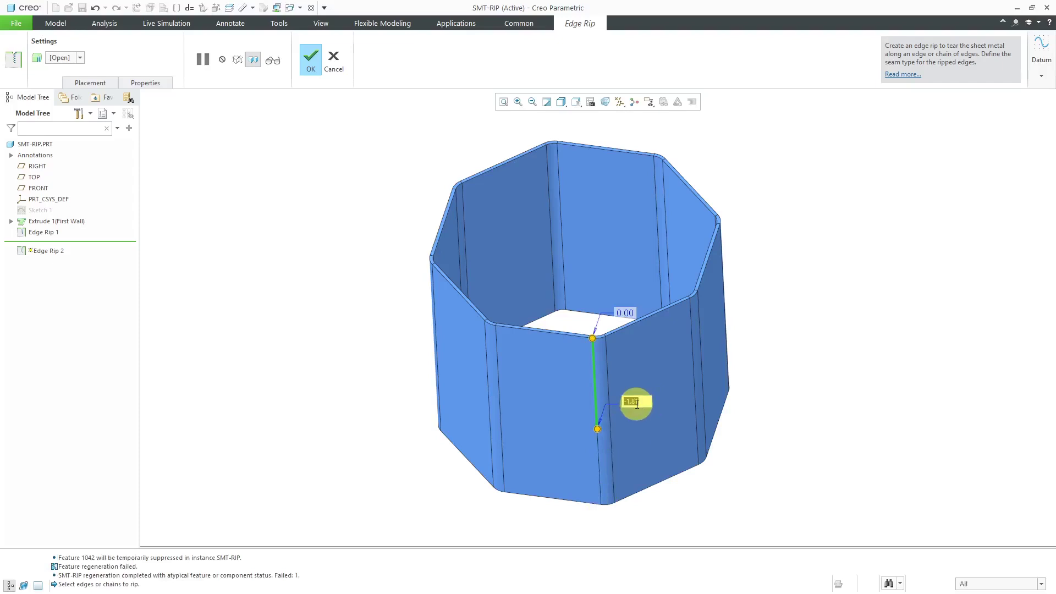
type("-2")
key("Return")
left_click(310, 62)
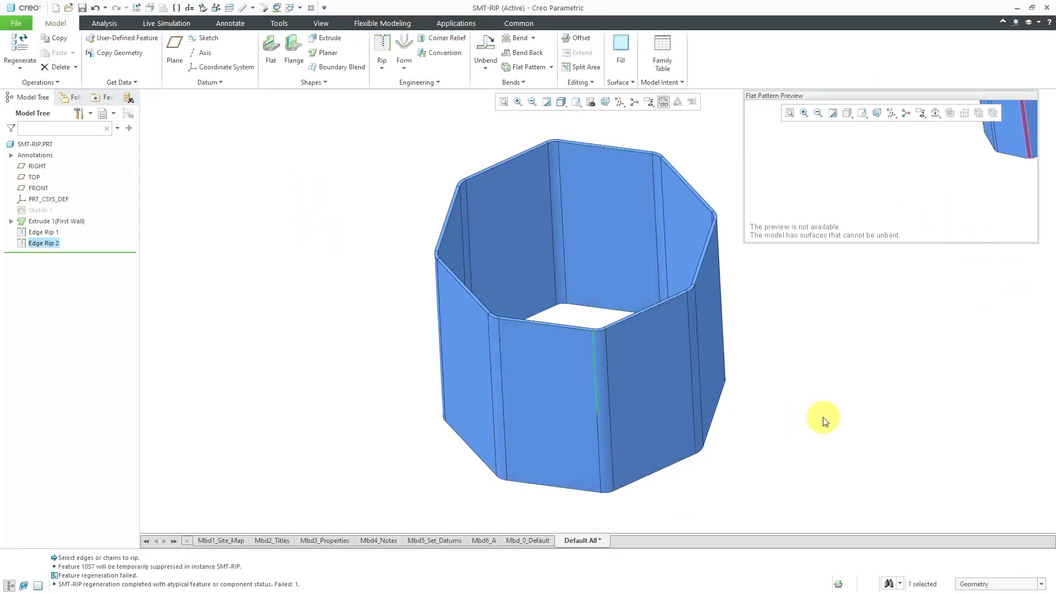
- Switch the model display style to Hidden Line to expose the ends of the two edge rips
scroll(917, 198, "down", 3)
scroll(929, 165, "up", 3)
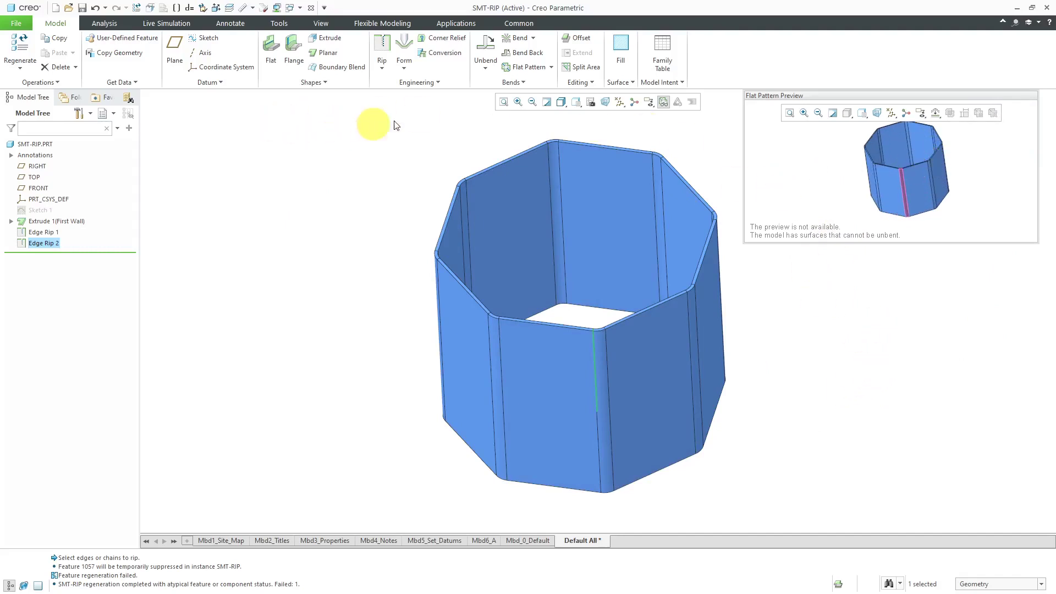
left_click(562, 103)
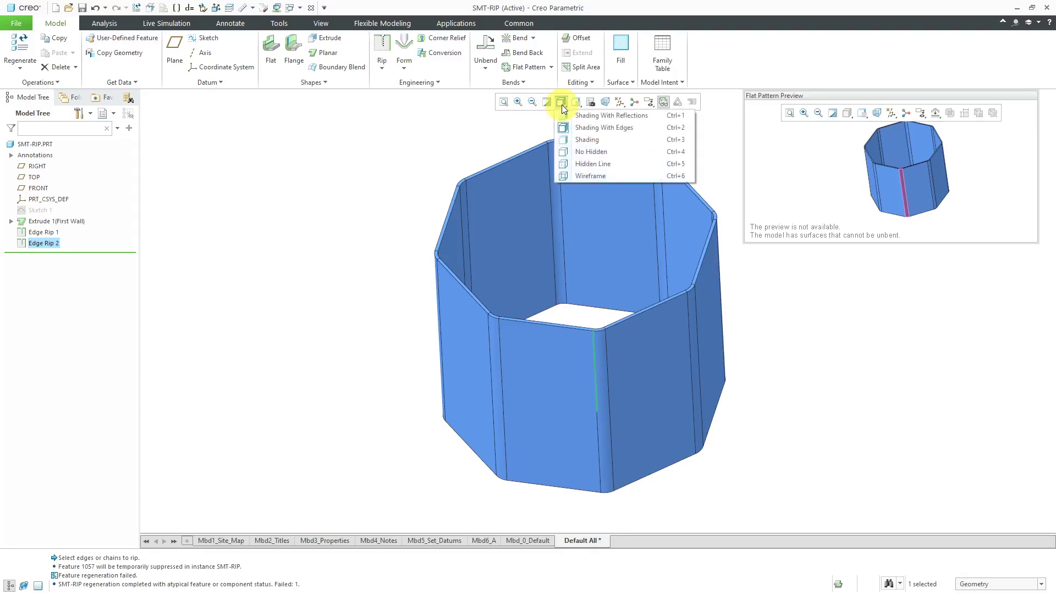
left_click(593, 163)
scroll(518, 489, "up", 5)
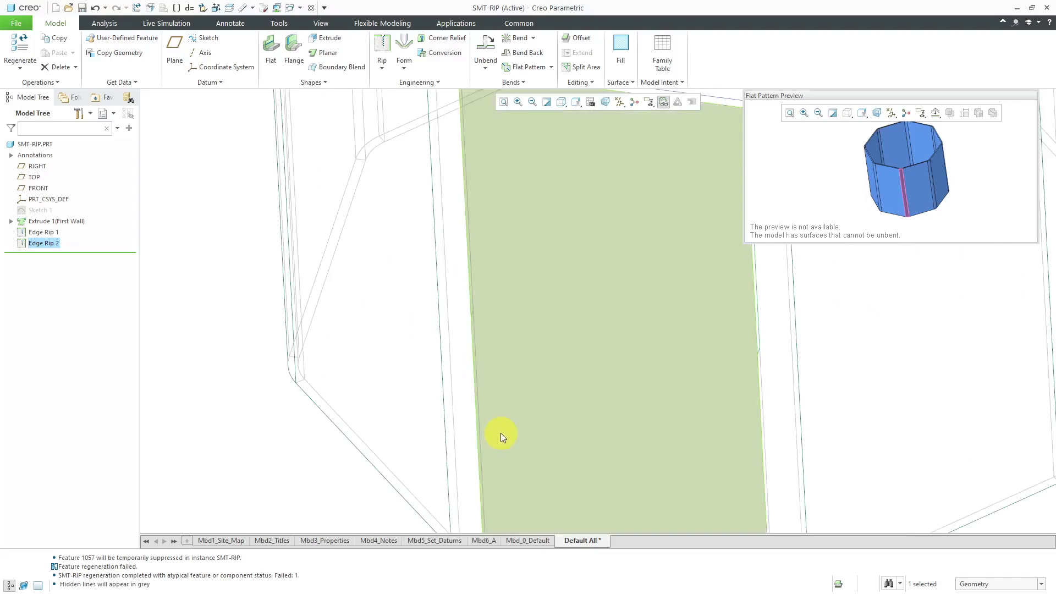
scroll(493, 332, "down", 2)
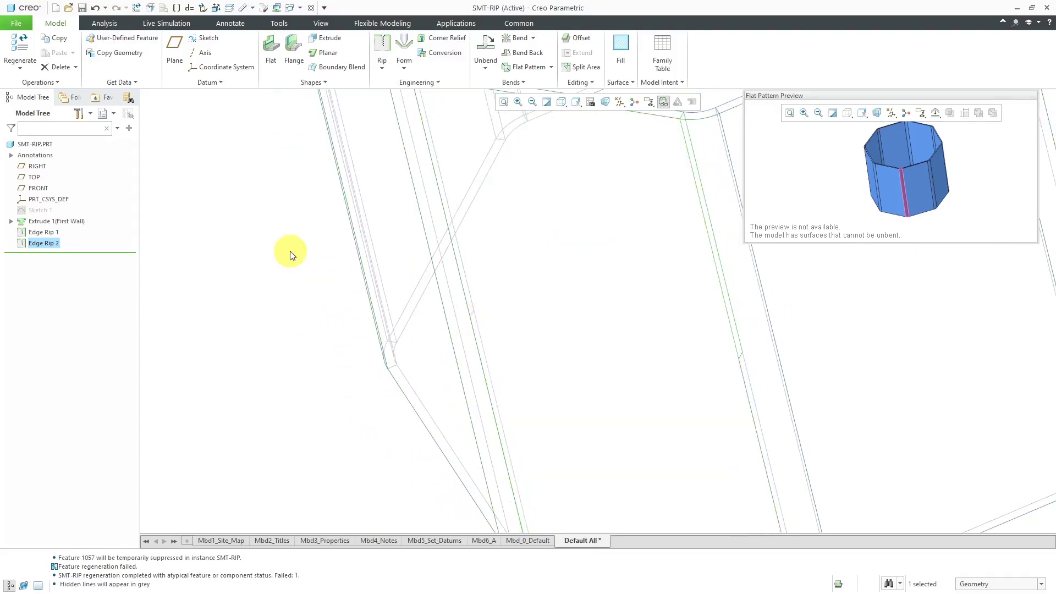
- Set up a Rip Connect across the front wall, using the Vertex selection filter to pick the mid-wall end vertices of both edge rips
left_click(378, 64)
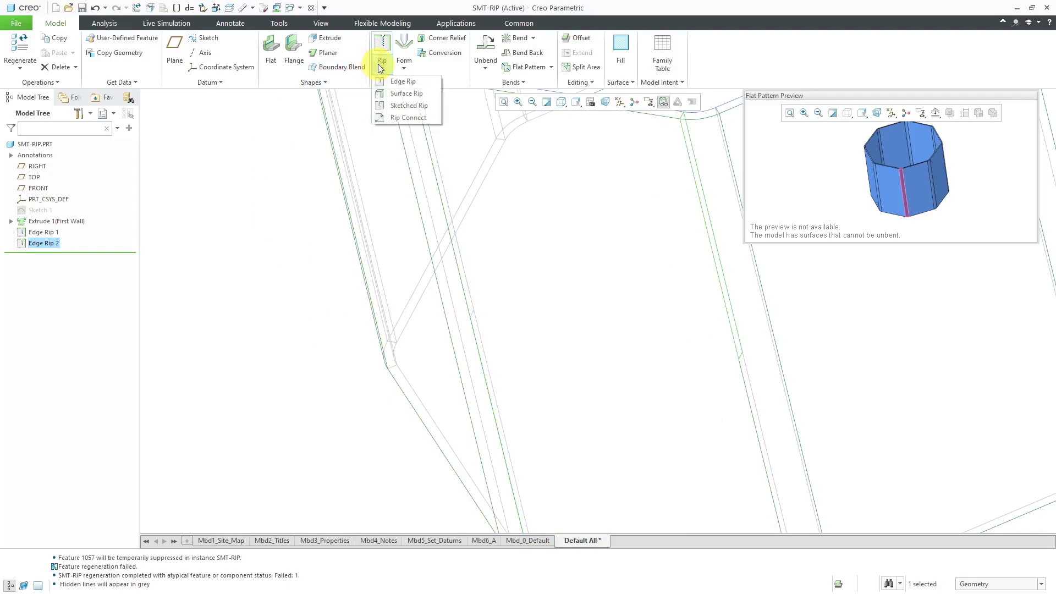
left_click(398, 118)
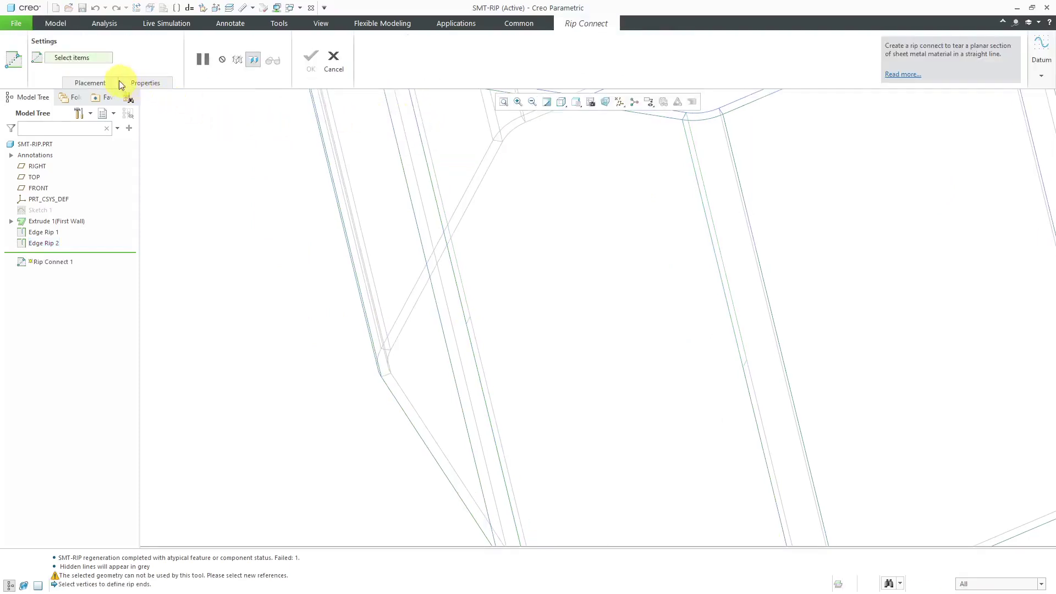
left_click(96, 82)
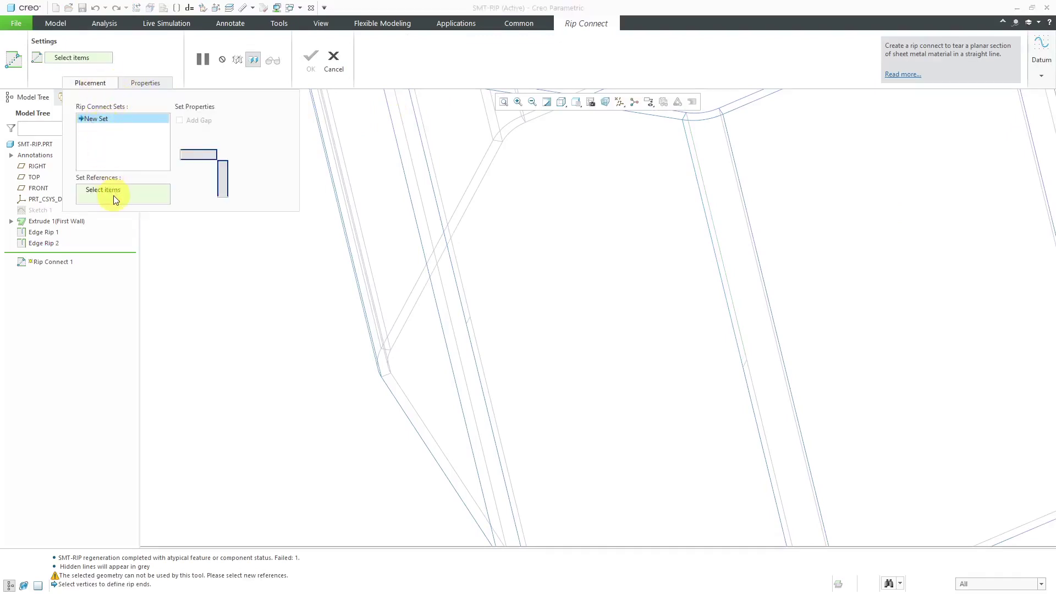
left_click(1023, 584)
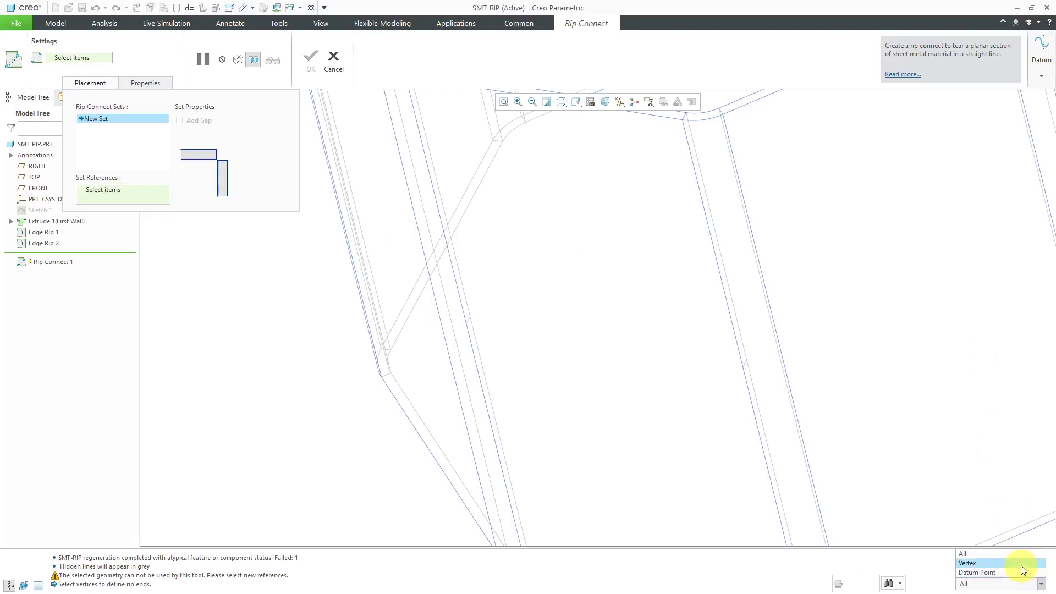
left_click(1021, 564)
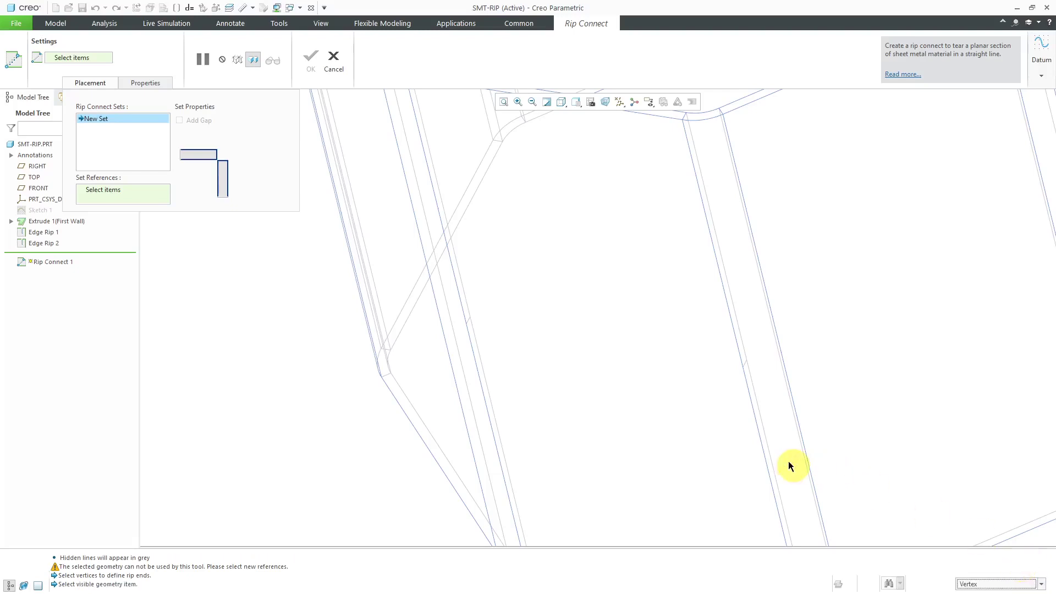
left_click(464, 325)
scroll(451, 352, "down", 5)
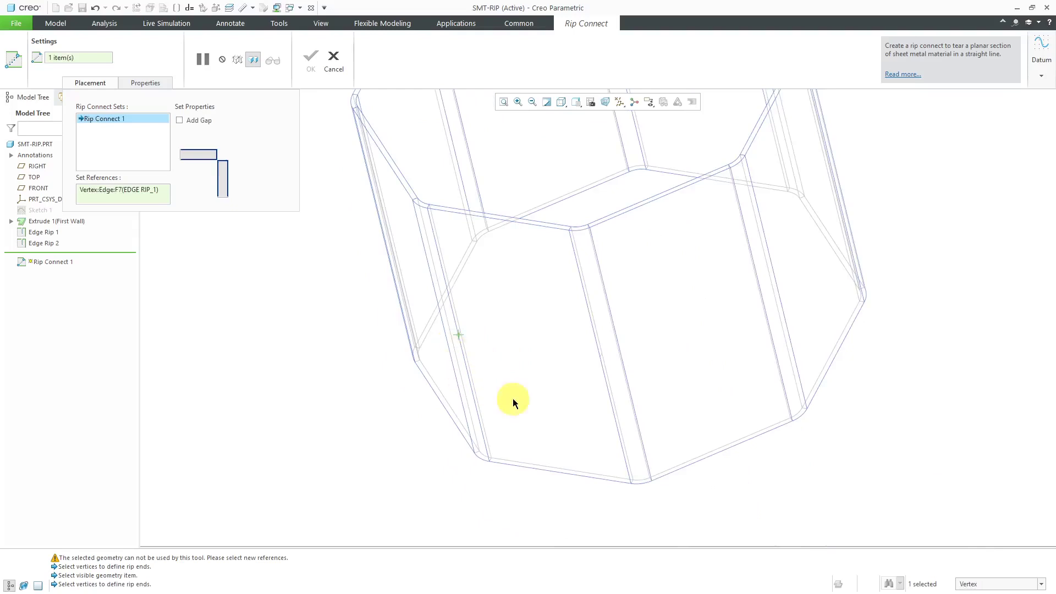
middle_click_drag(513, 398, 566, 397)
scroll(595, 352, "up", 5)
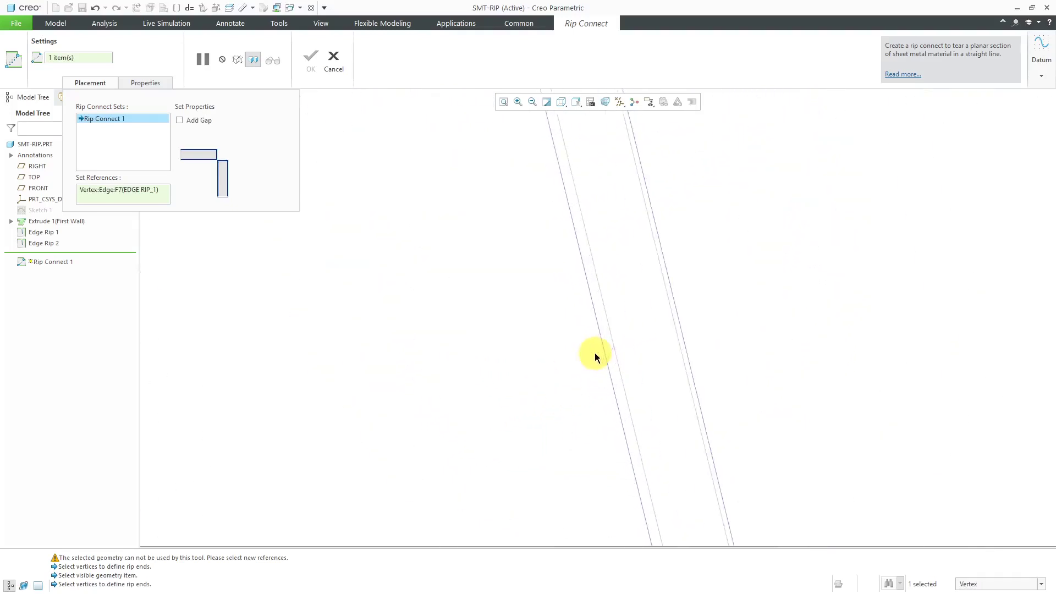
middle_click_drag(595, 352, 603, 367)
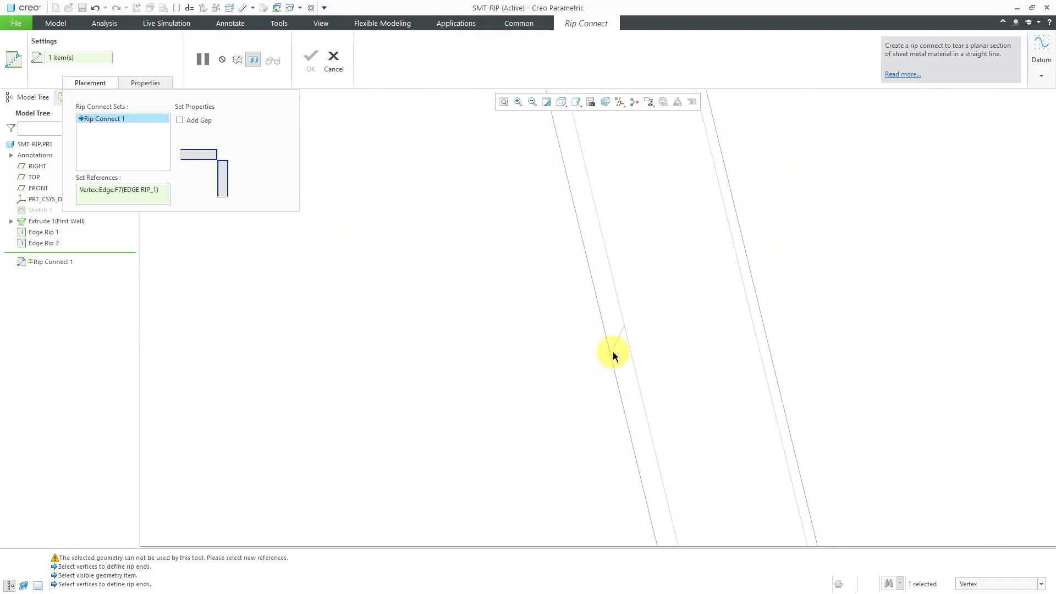
left_click(611, 354)
scroll(594, 364, "down", 2)
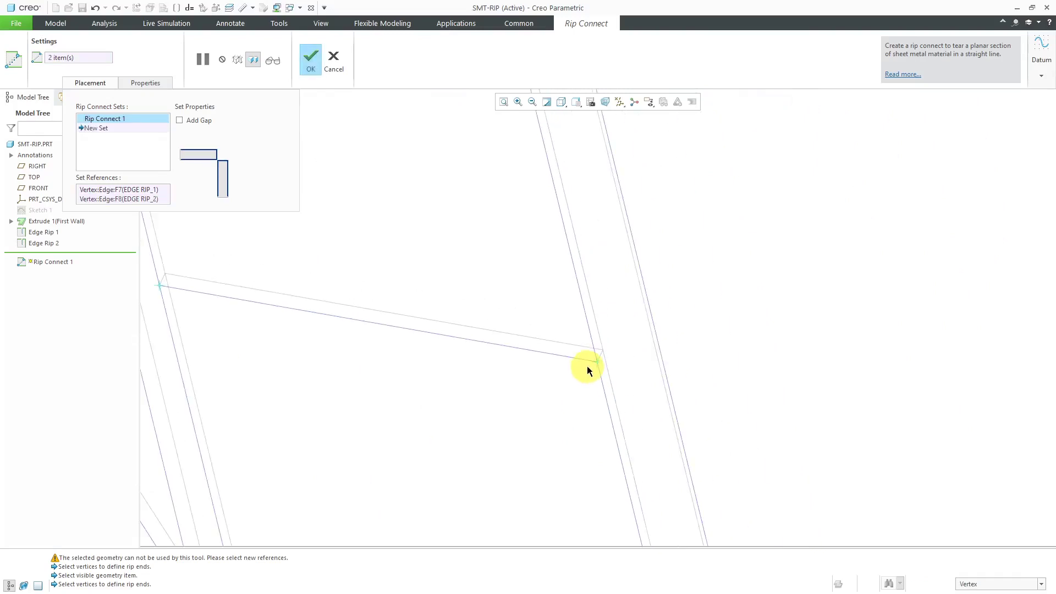
scroll(587, 370, "down", 3)
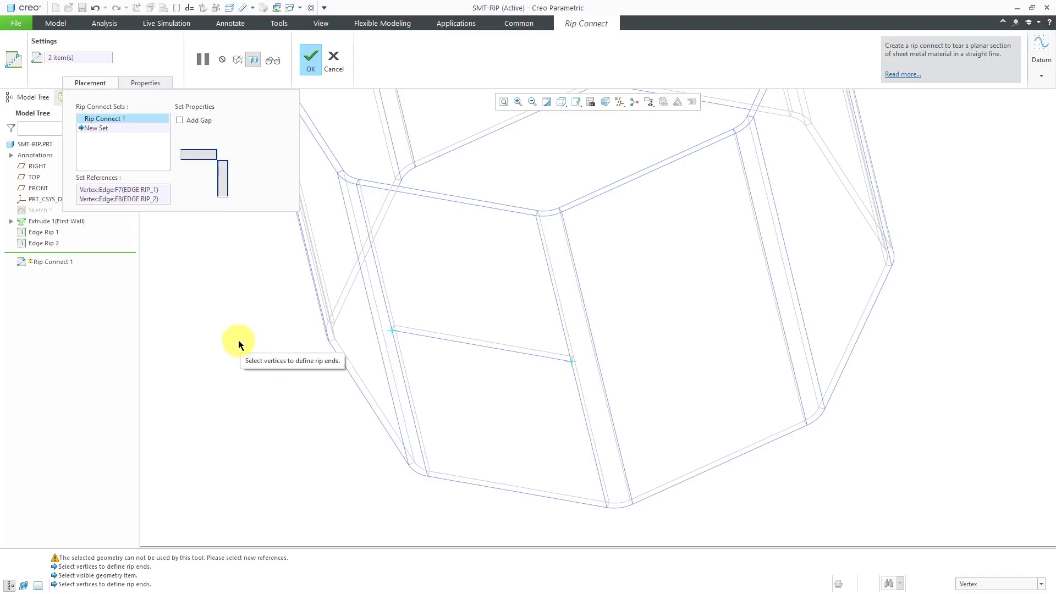
- Add a gap of 0.25 to the rip connect set and switch the display style to Shading With Edges
left_click(181, 122)
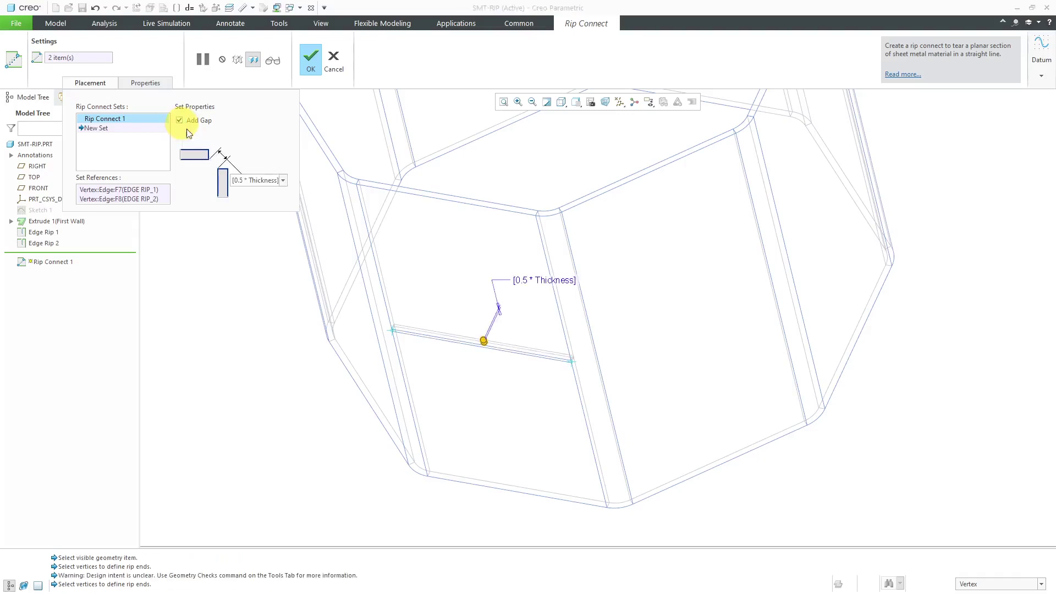
left_click(282, 181)
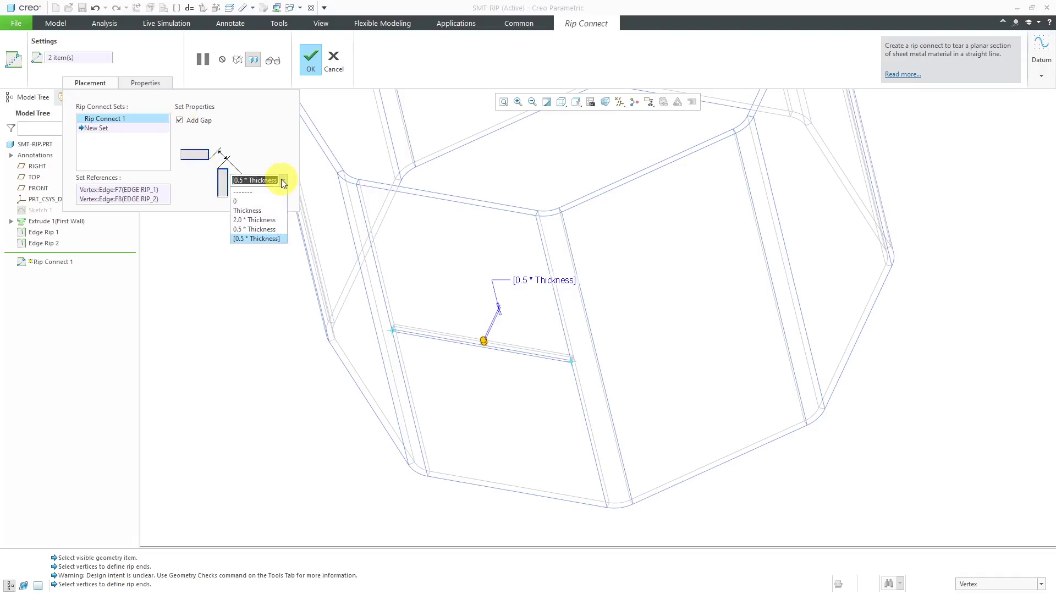
left_click(273, 219)
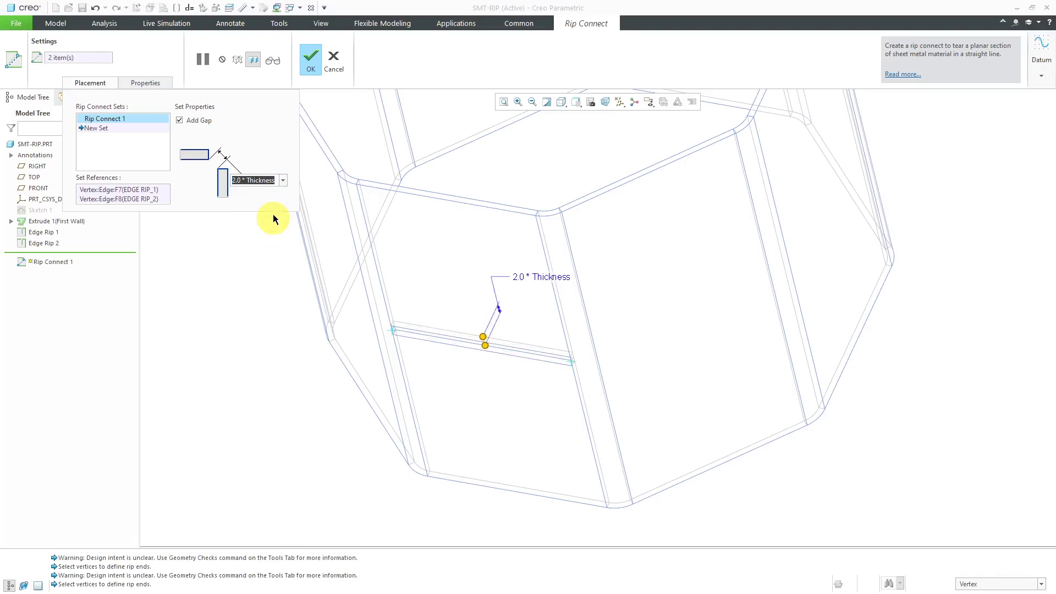
left_click(283, 181)
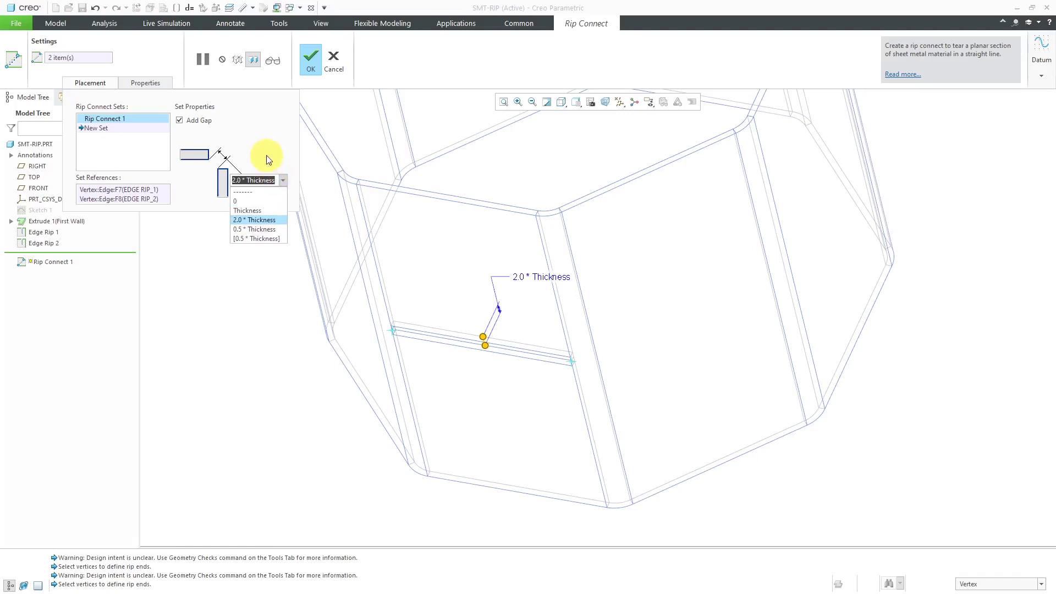
type("0.25")
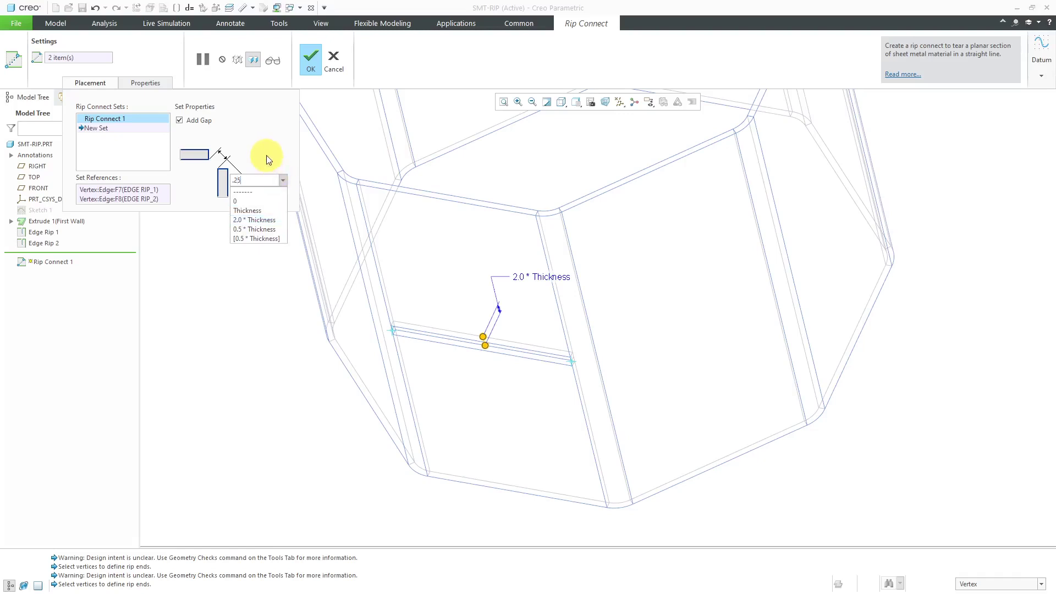
key("Return")
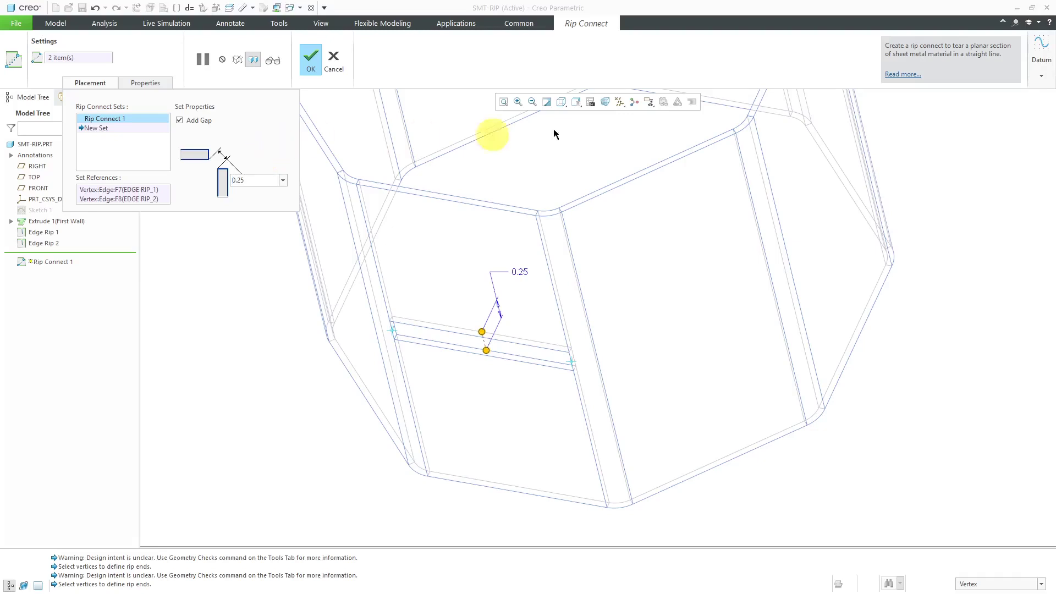
left_click(561, 102)
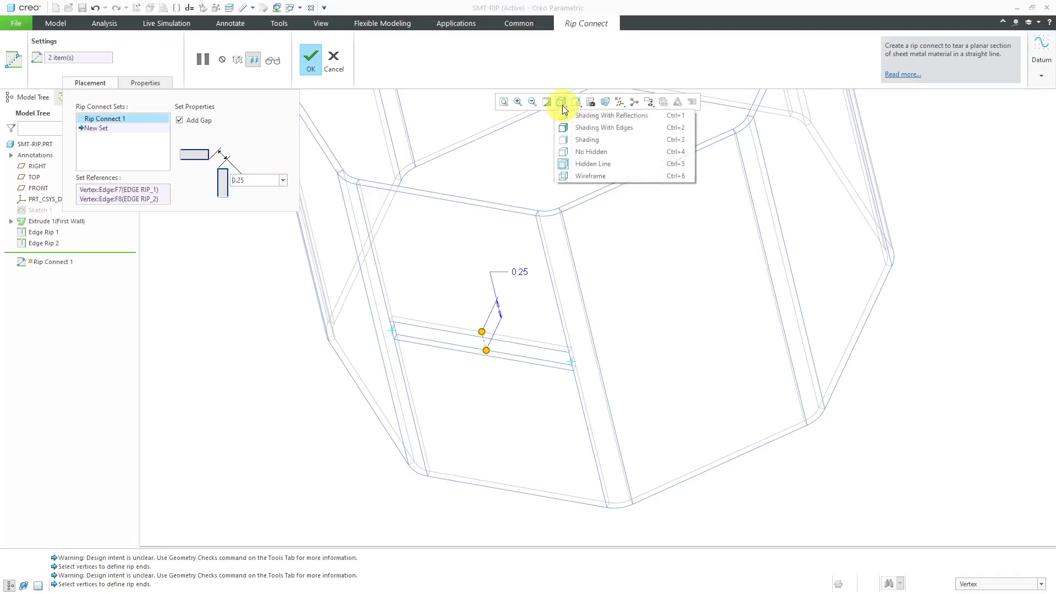
left_click(589, 128)
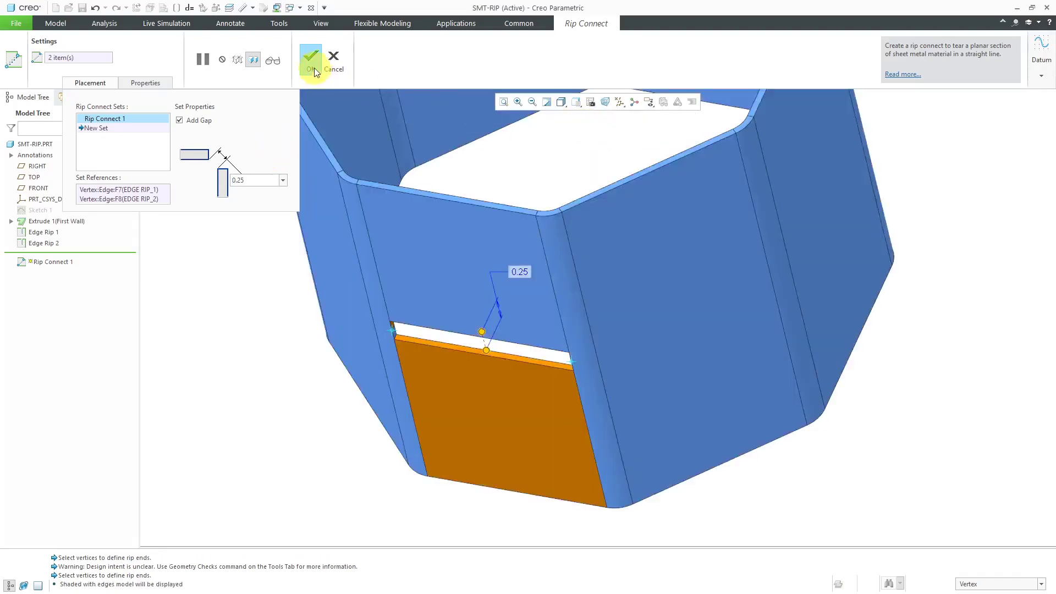
- Complete the rip connect, then display the unfolded part in the Flat Pattern Preview, turned nearly face-on in a taller preview window
left_click(311, 60)
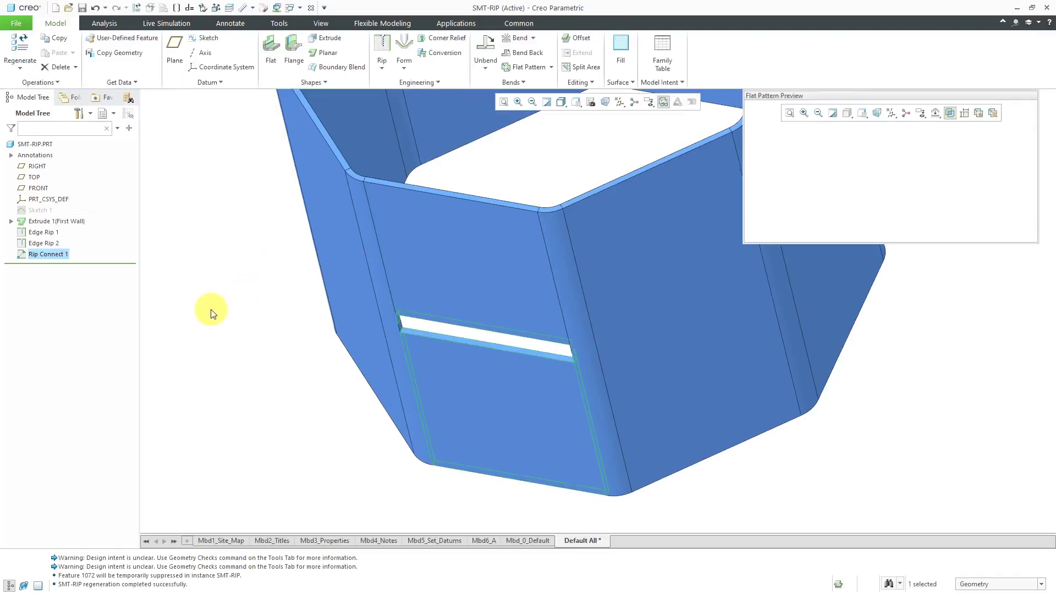
left_click(790, 113)
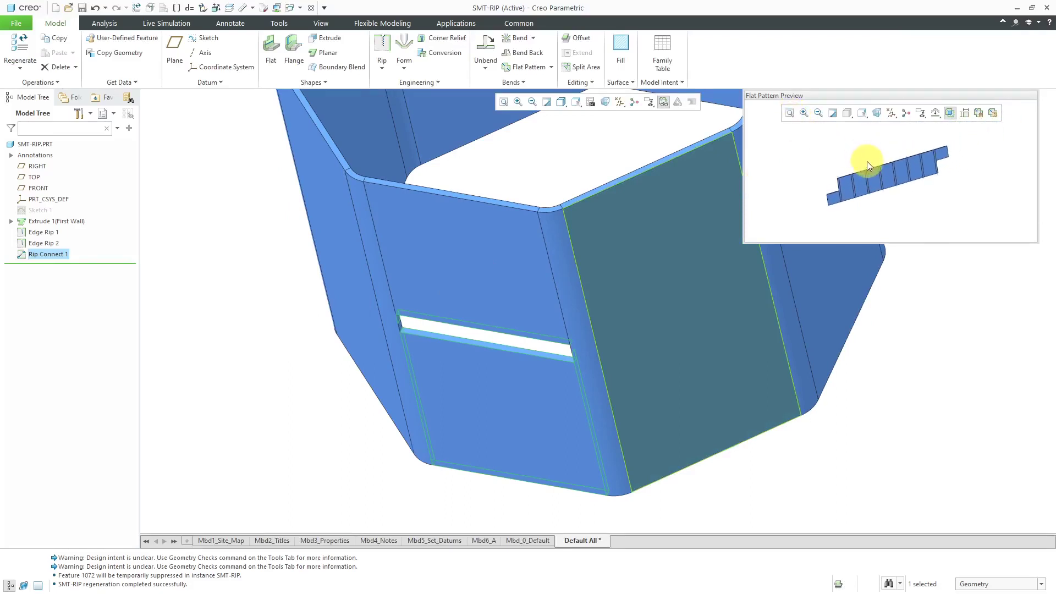
mouse_move(867, 161)
middle_mouse_down()
mouse_move(876, 157)
mouse_move(856, 146)
middle_mouse_up()
scroll(851, 162, "down", 3)
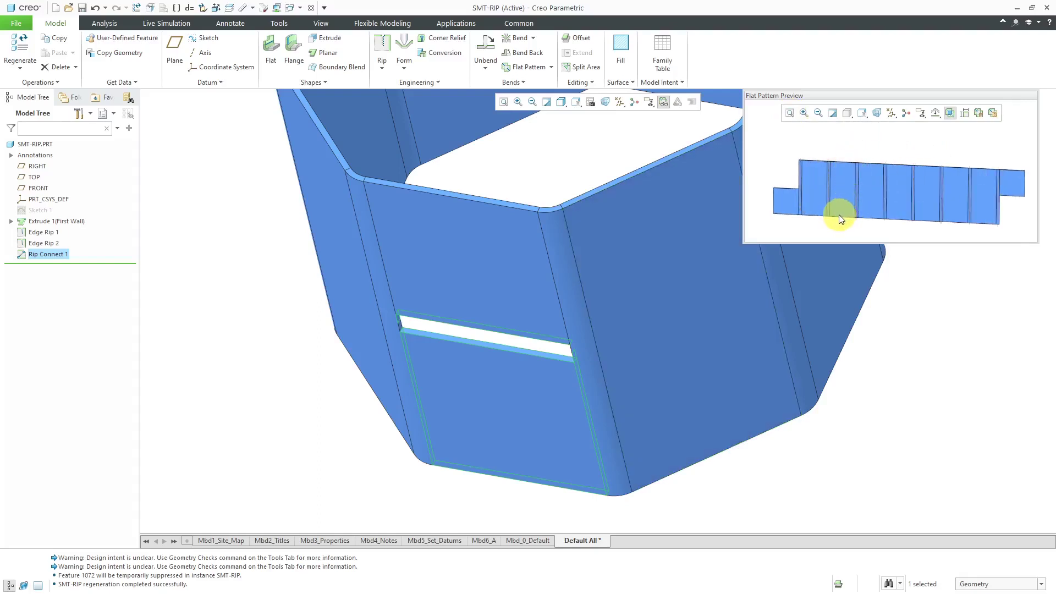
scroll(857, 193, "down", 2)
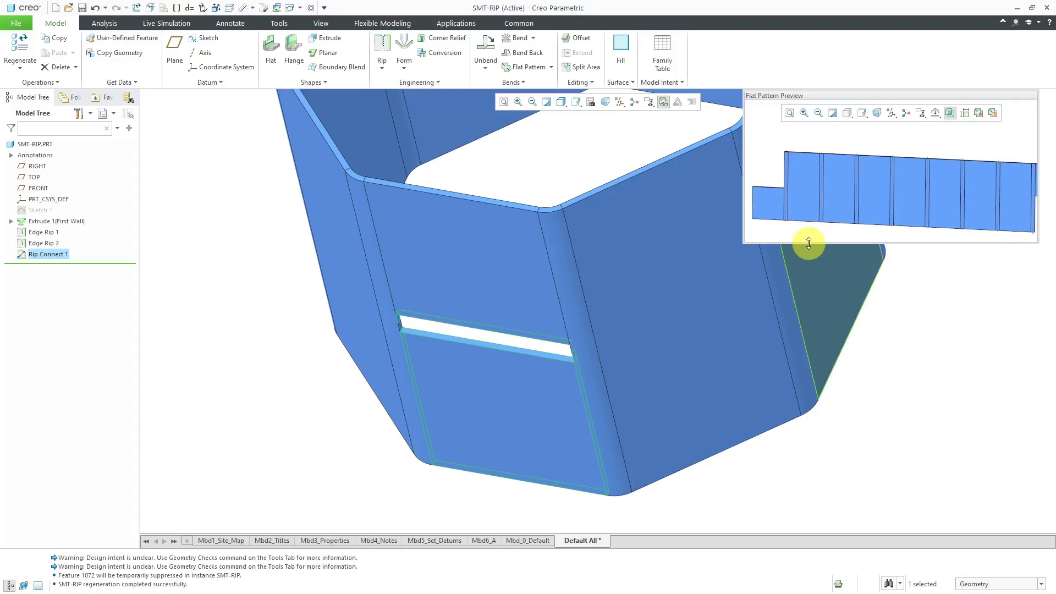
left_click_drag(808, 243, 811, 288)
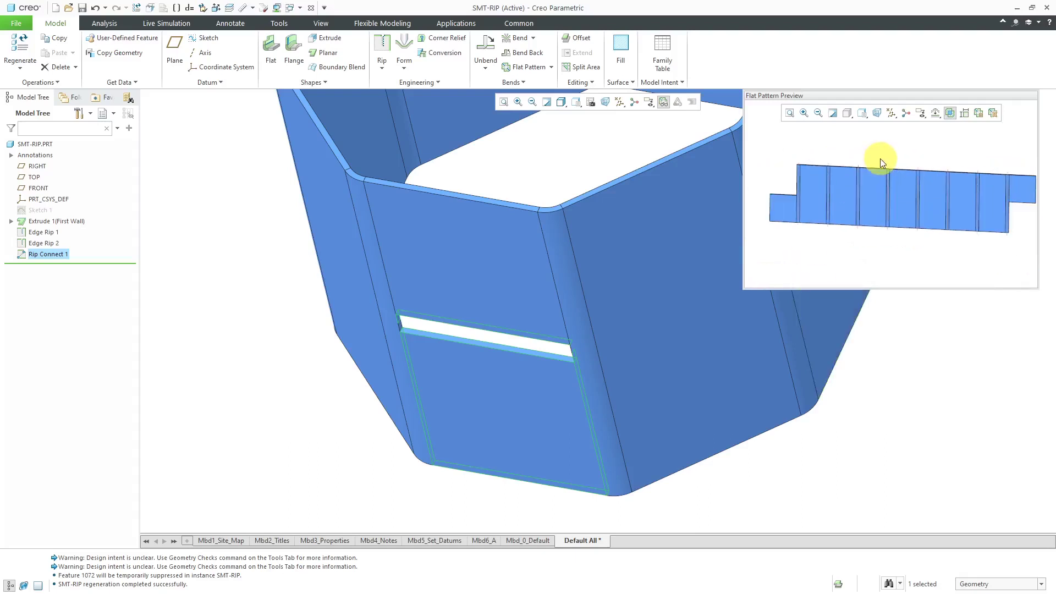
scroll(259, 346, "up", 2)
- Set the end offset of Edge Rip 1, measured from the front wall's upper edge, to 1.50
mouse_move(328, 345)
middle_mouse_down()
mouse_move(346, 324)
mouse_move(286, 317)
middle_mouse_up()
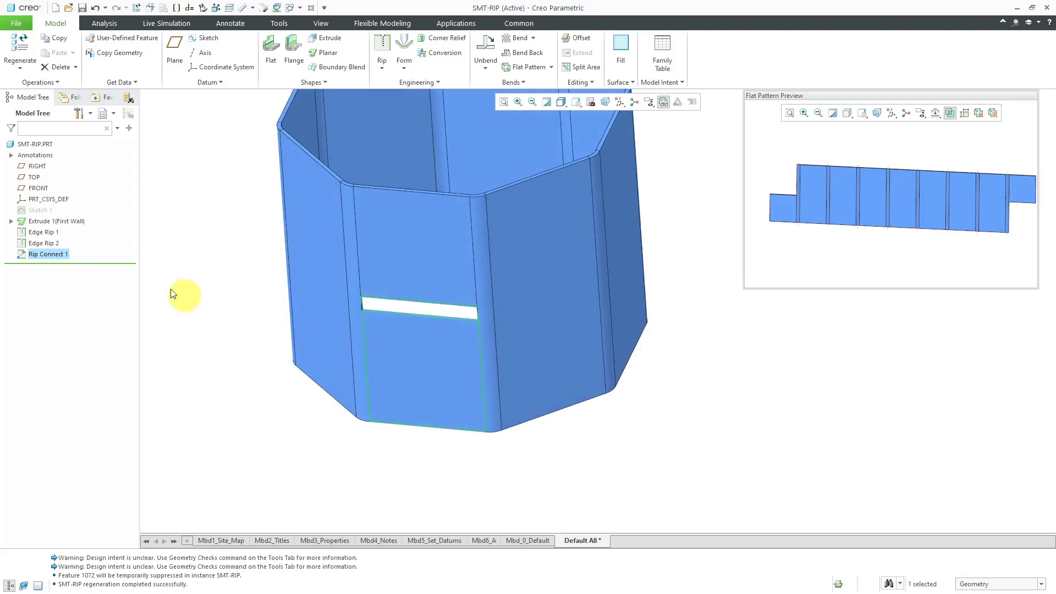
left_click(45, 233)
left_click(50, 168)
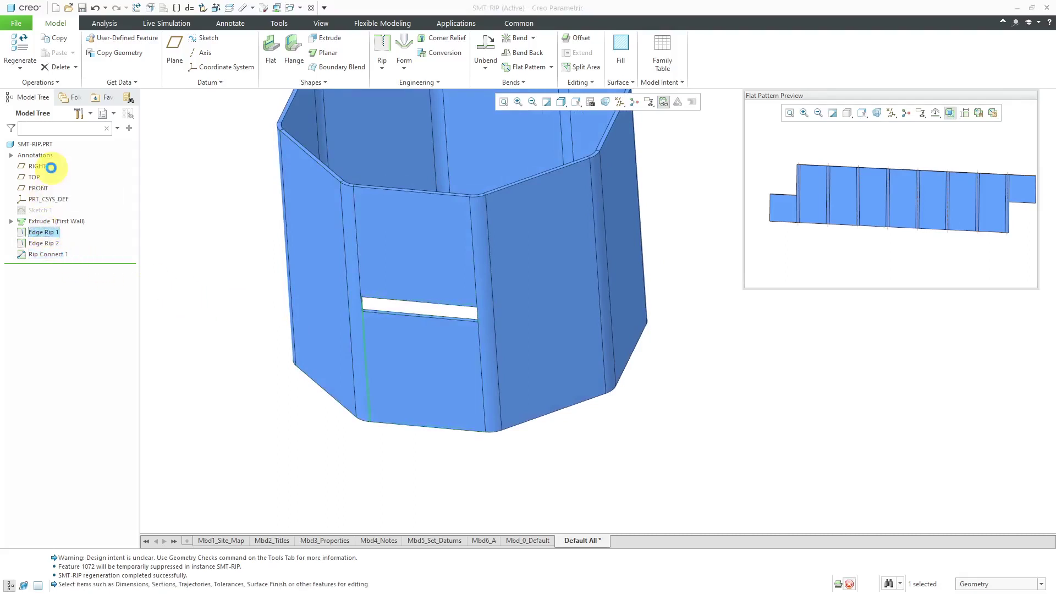
double_click(391, 254)
type("1.50")
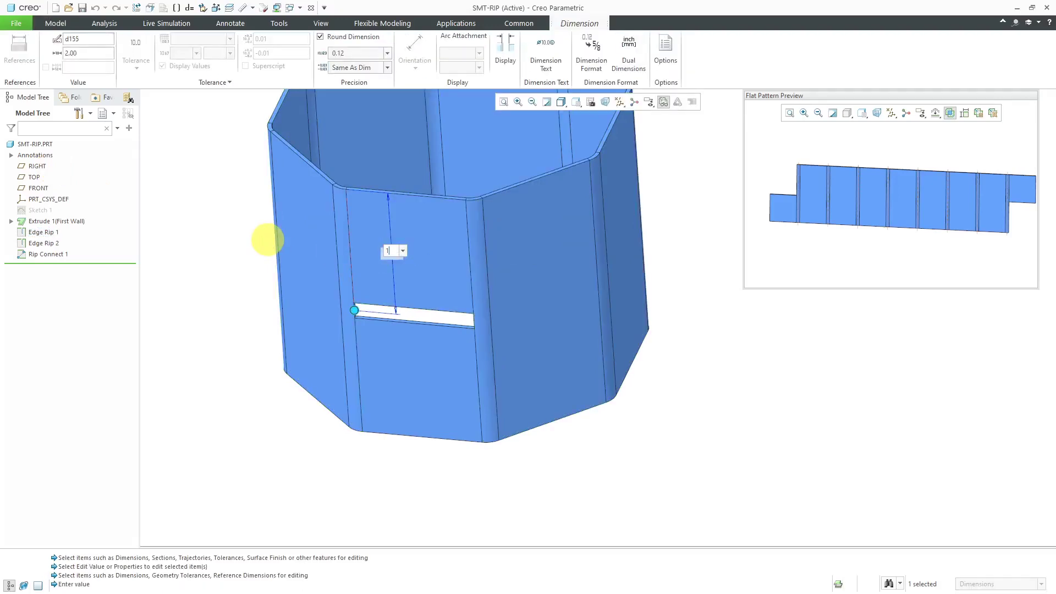
left_click(268, 240)
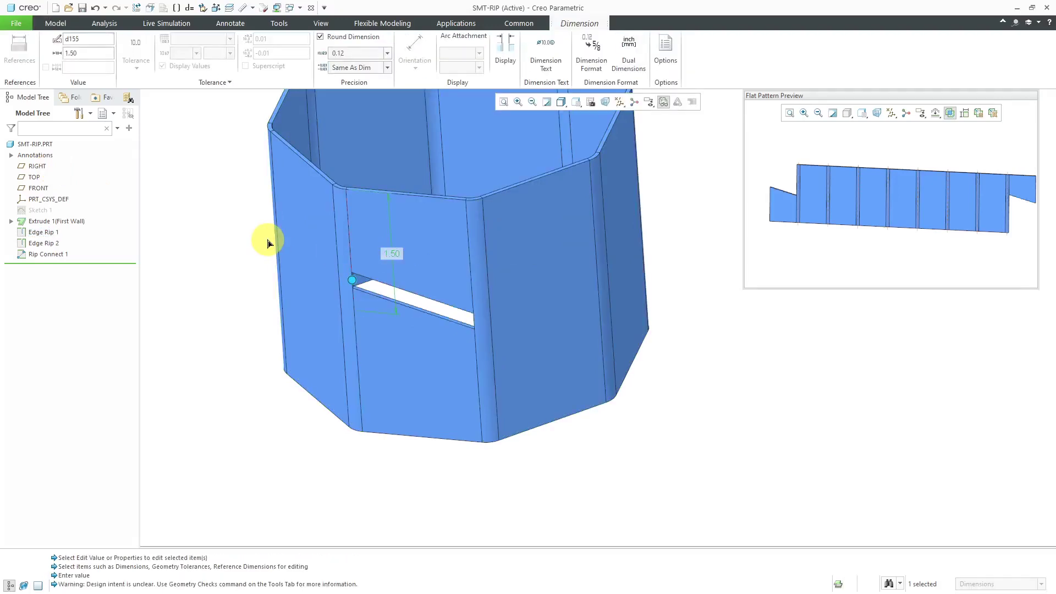
left_click(216, 289)
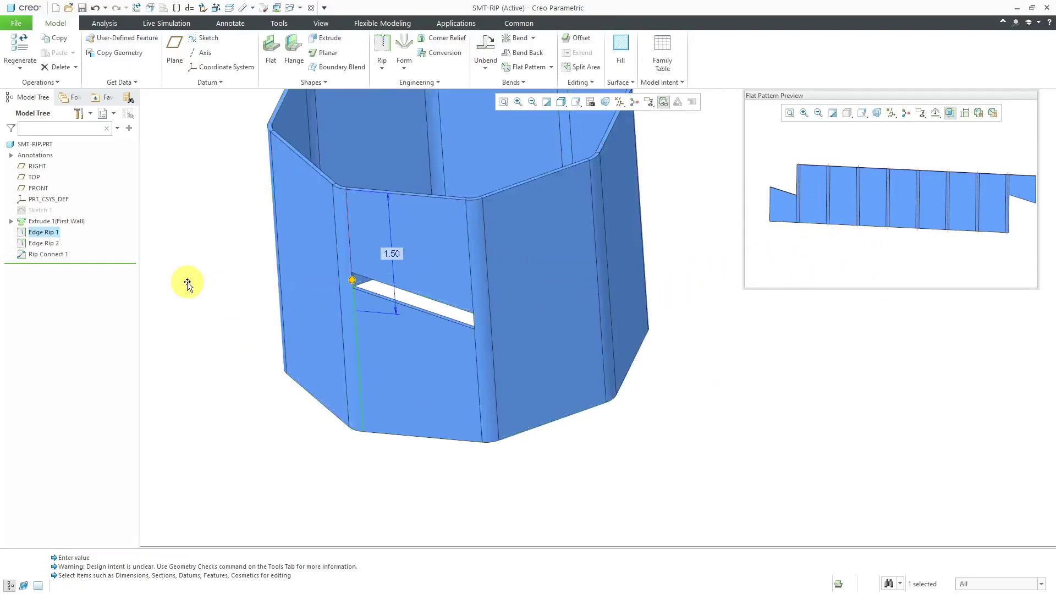
- Set the end offset of Edge Rip 2, measured from the front wall's lower edge, to 1.5
left_click(51, 243)
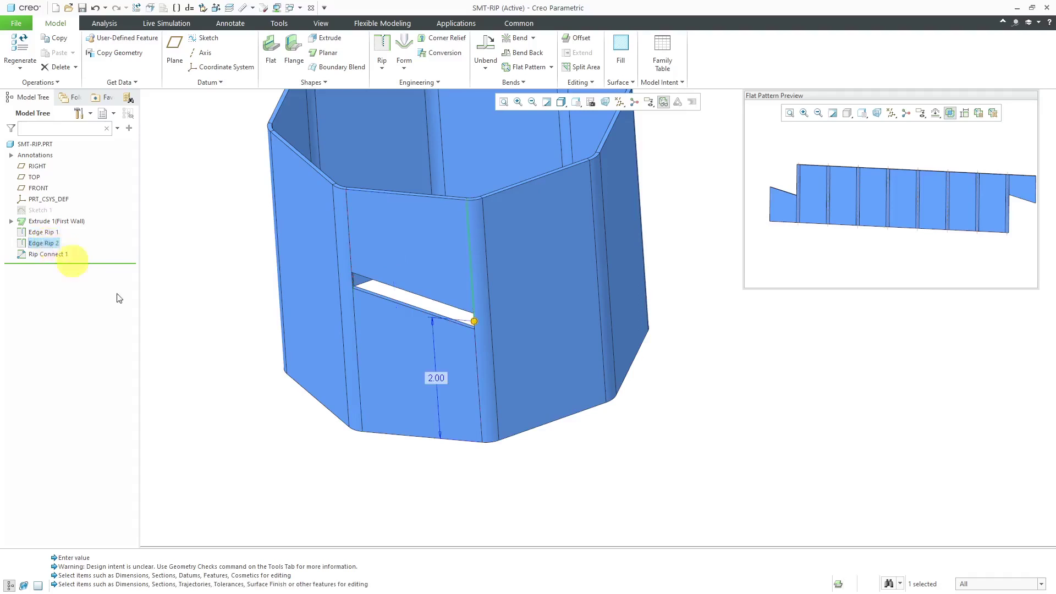
double_click(435, 379)
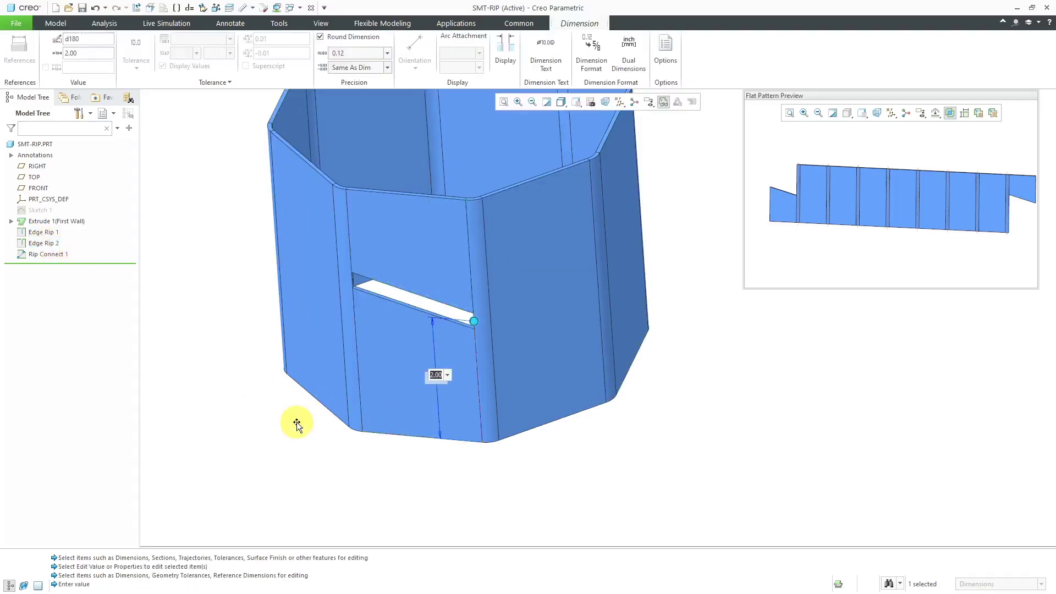
type("1.5")
key("Return")
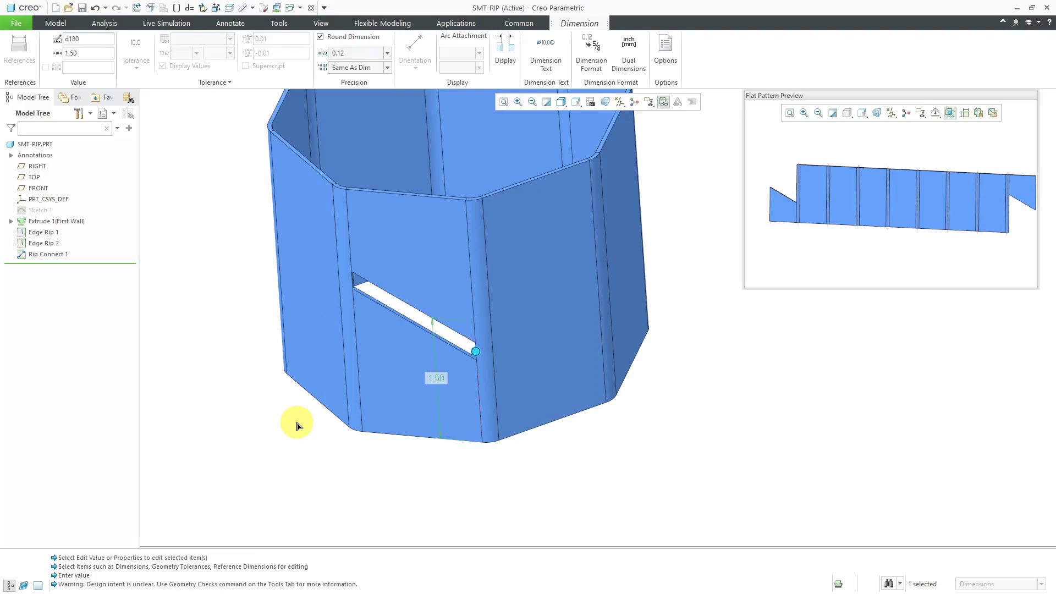
middle_click(251, 394)
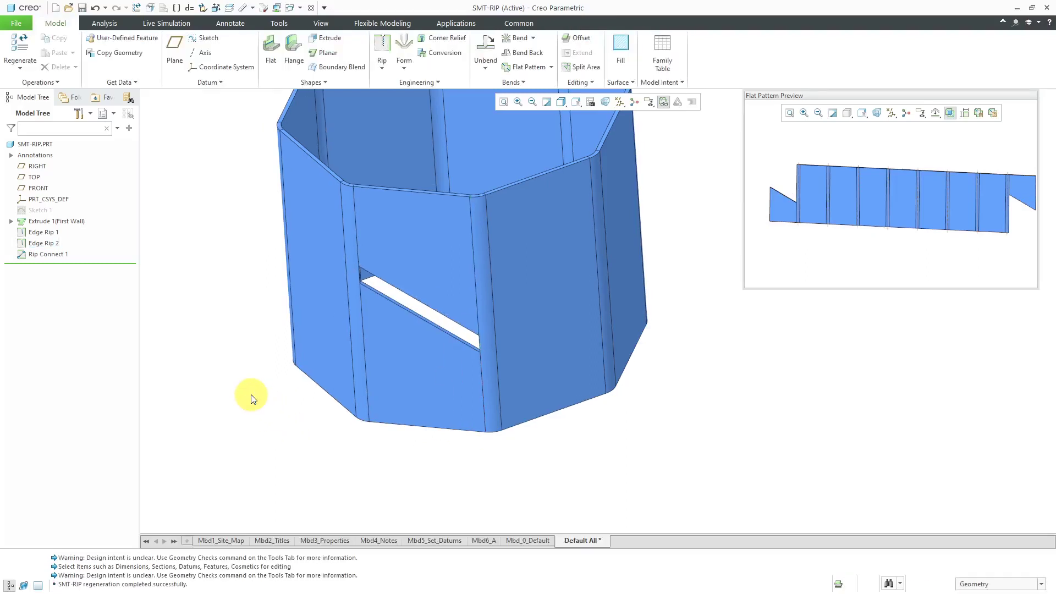